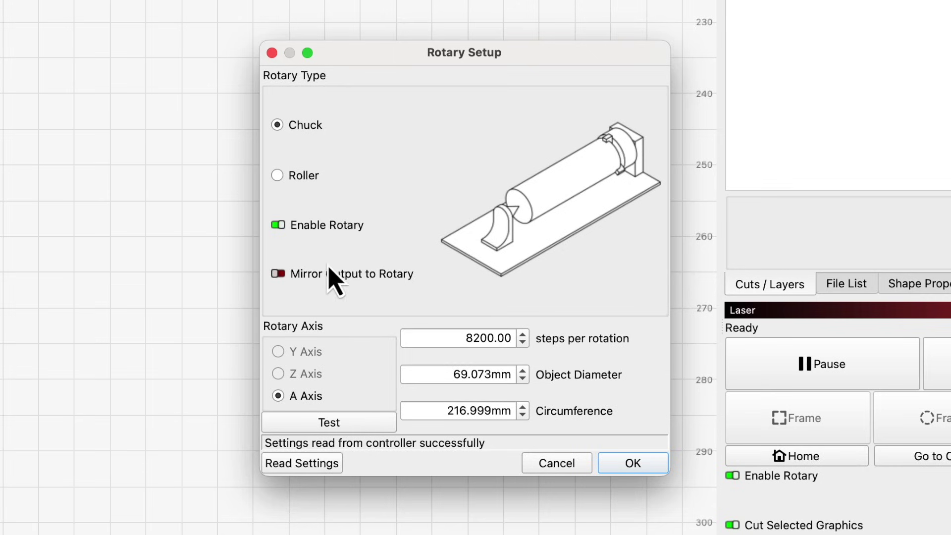
Run a rotary test spin, enter a 217 mm circumference, and select the Roller type
click(329, 419)
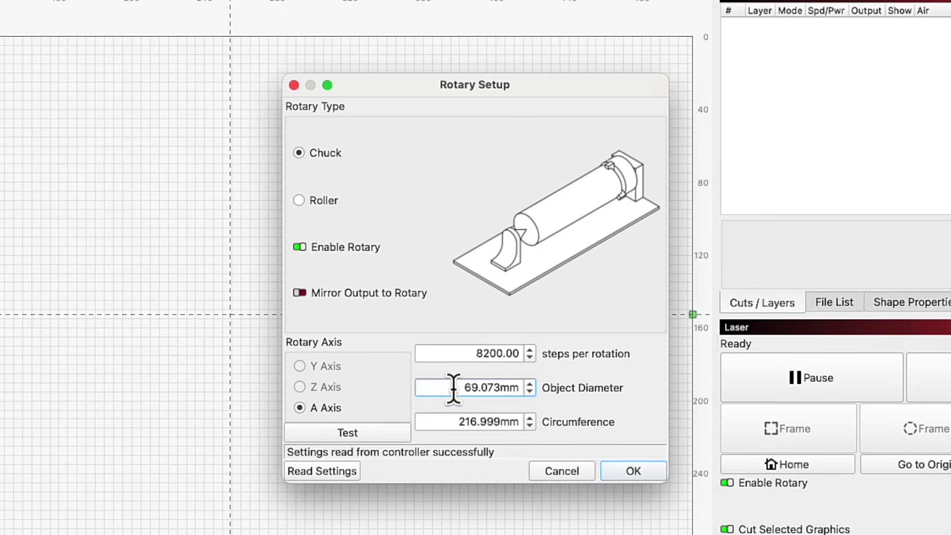
drag(456, 418, 535, 421)
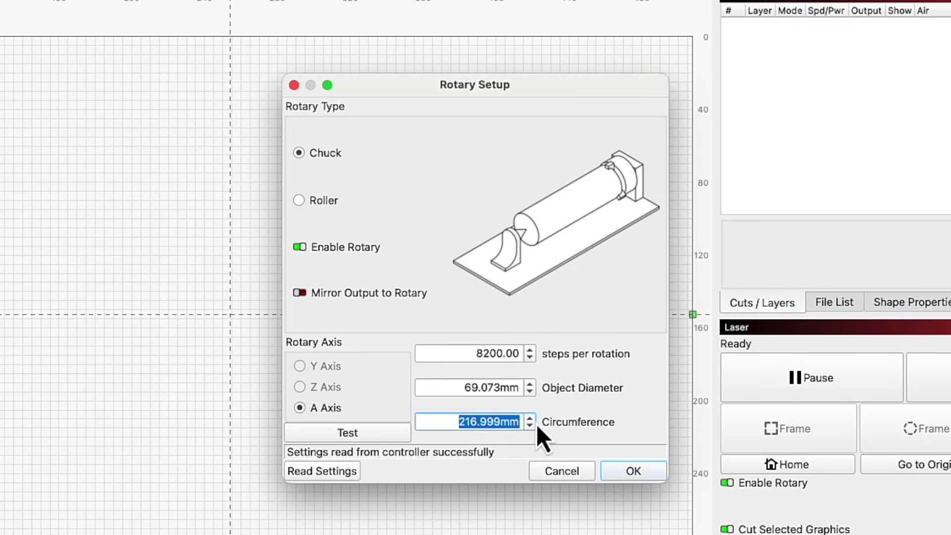
text(217)
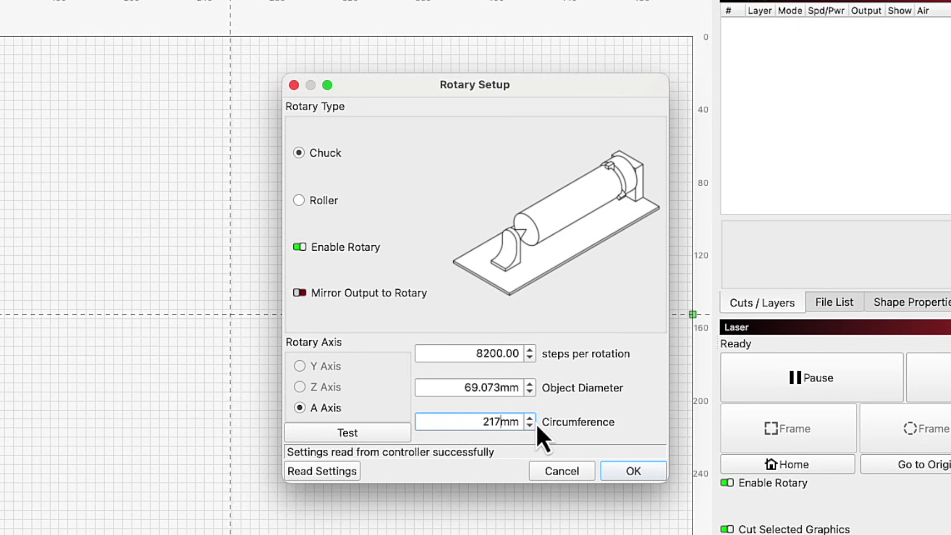
key(BackSpace)
text(7.00)
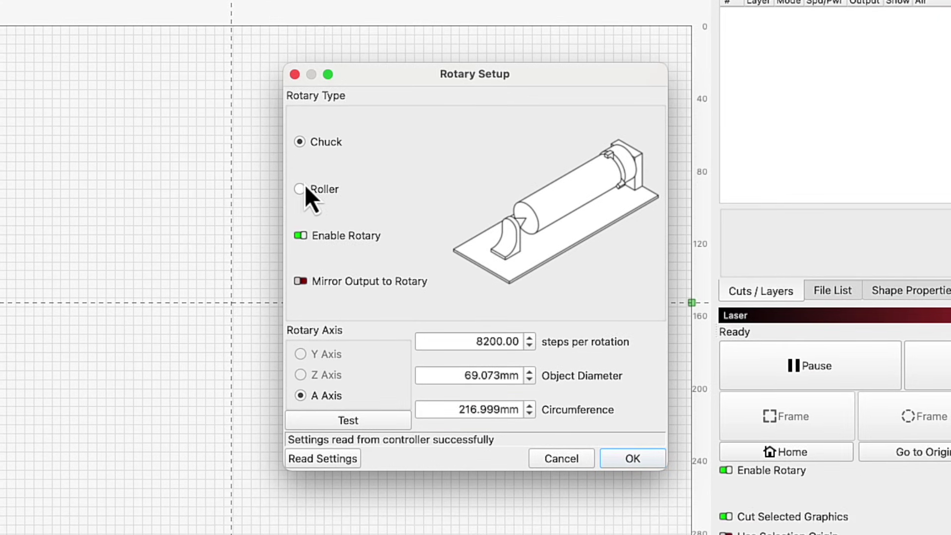
click(300, 187)
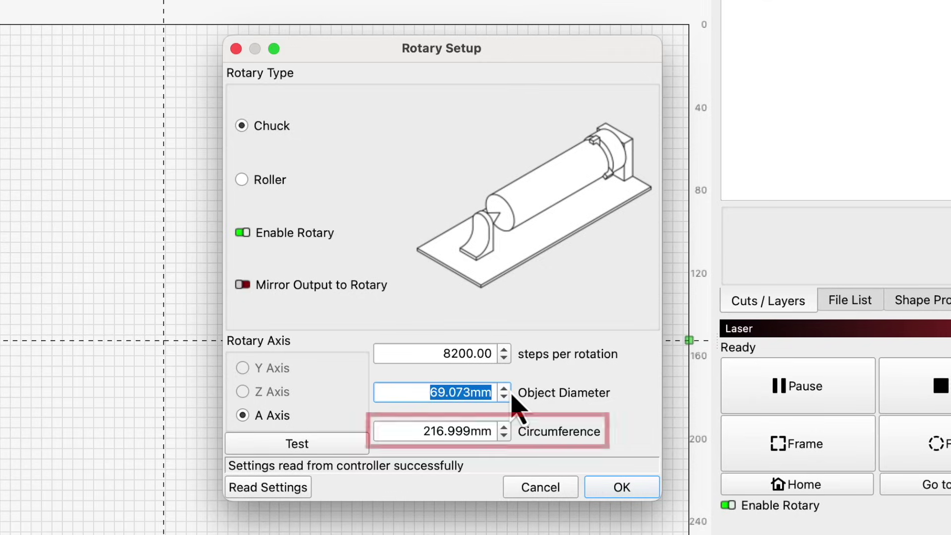
Enter a 75 mm object diameter and close Rotary Setup
text(75)
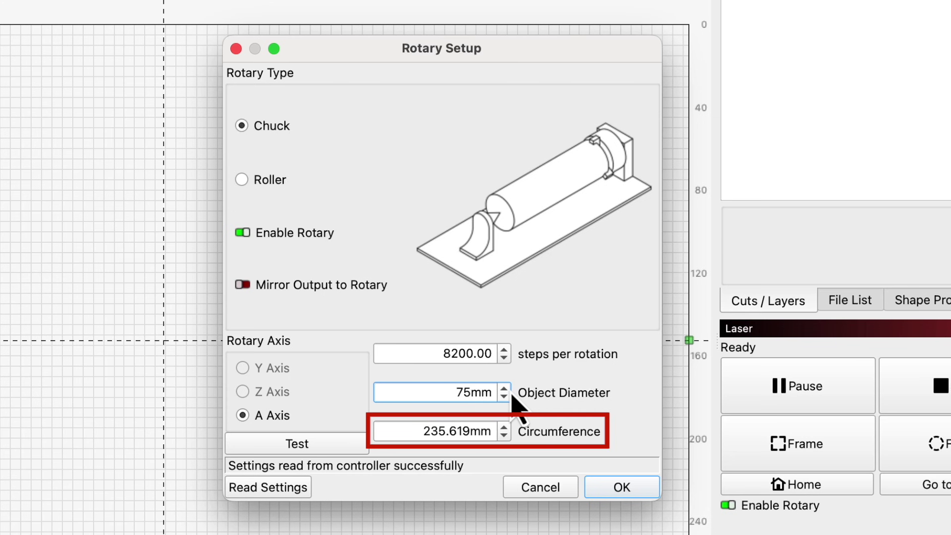
key(Return)
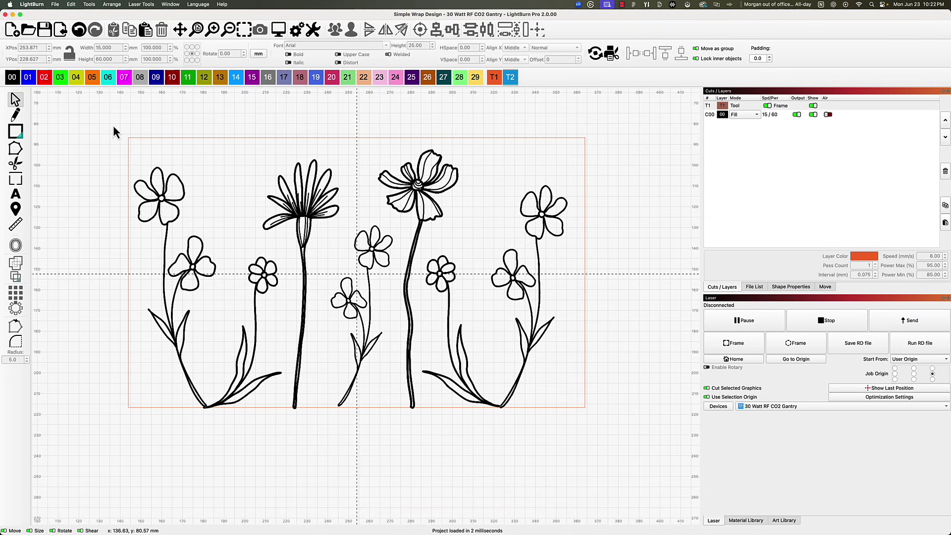
Select the wildflower row, paste a copy, and move it directly to the right of the original
drag(108, 124, 593, 411)
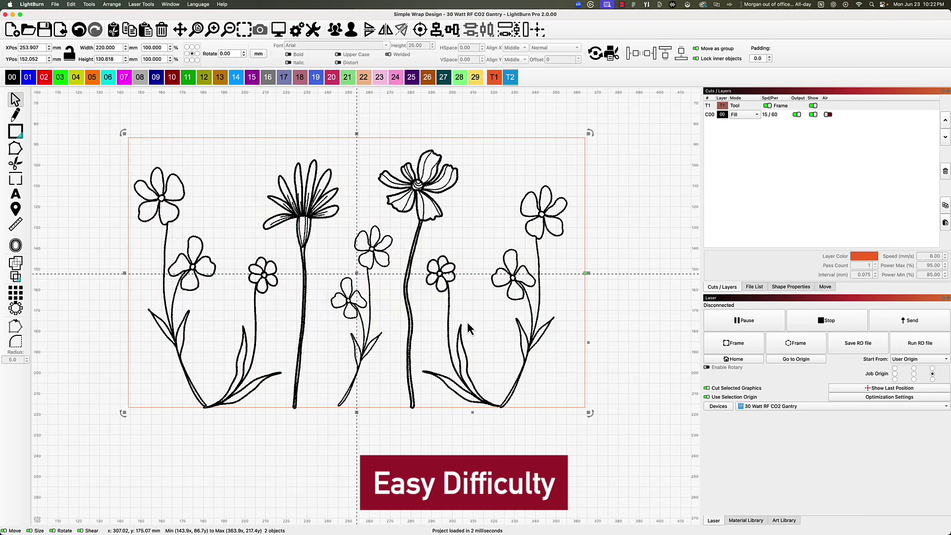
key(super+v)
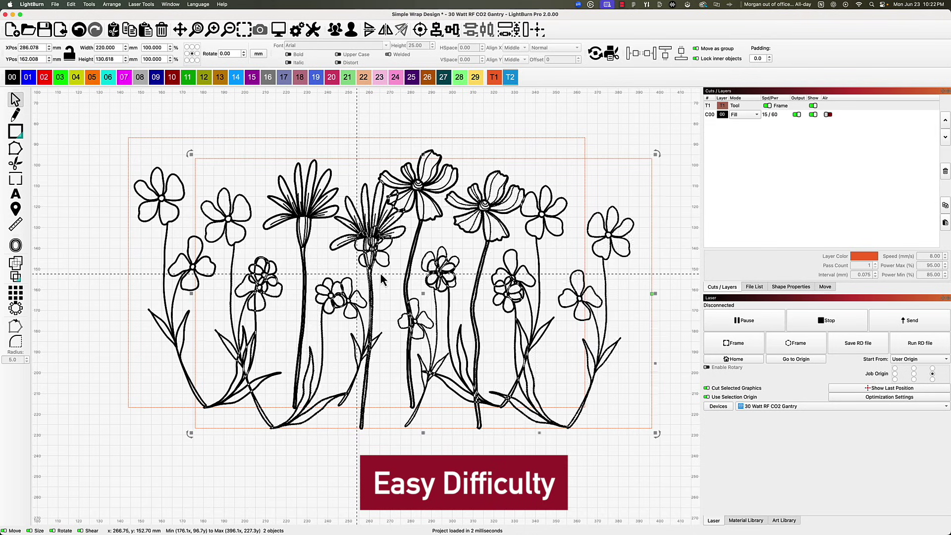
drag(370, 268, 683, 253)
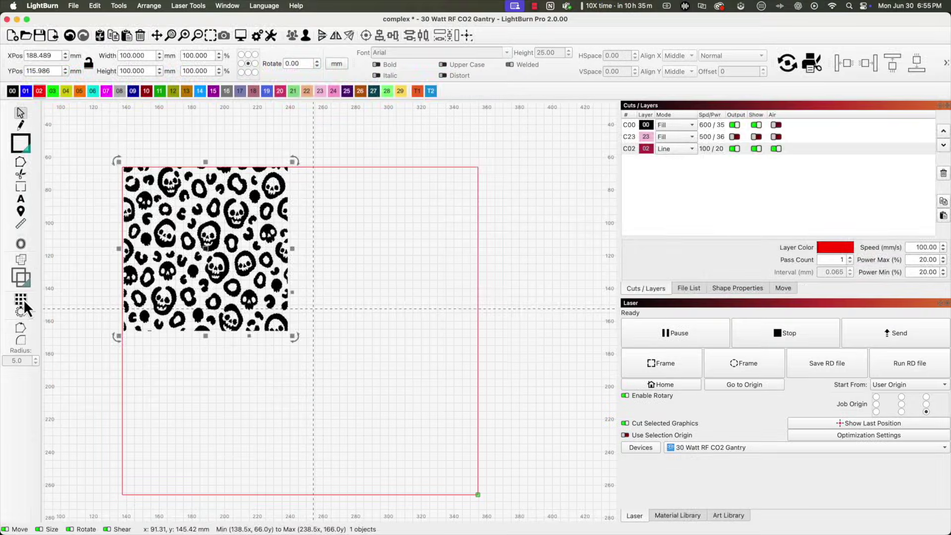
Grid-array the skull pattern into 2 columns, enlarge it slightly, and drag a copy below it
click(21, 299)
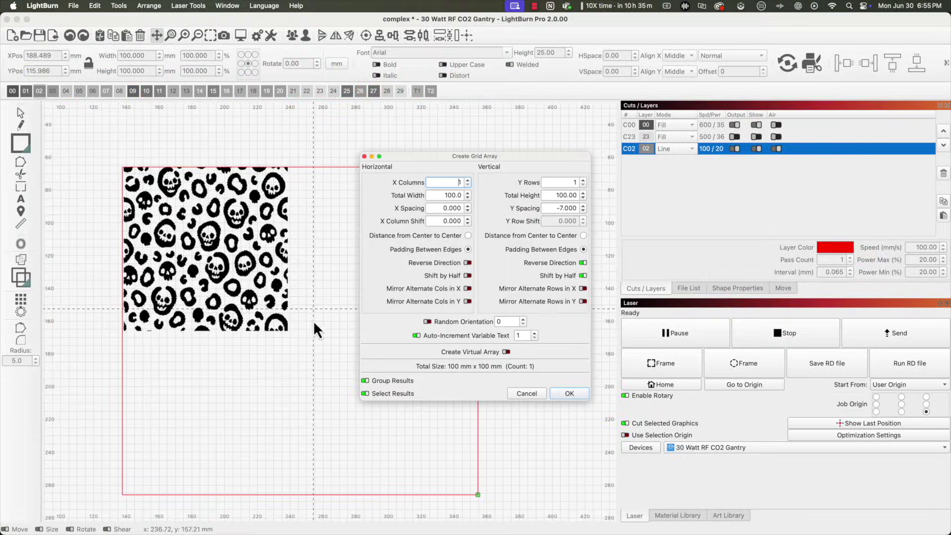
click(468, 180)
drag(487, 157, 715, 150)
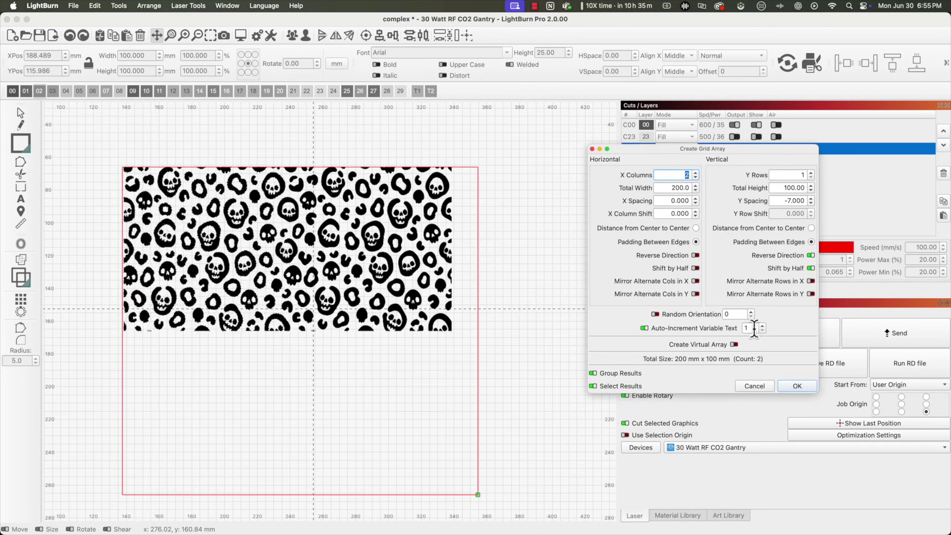
click(795, 387)
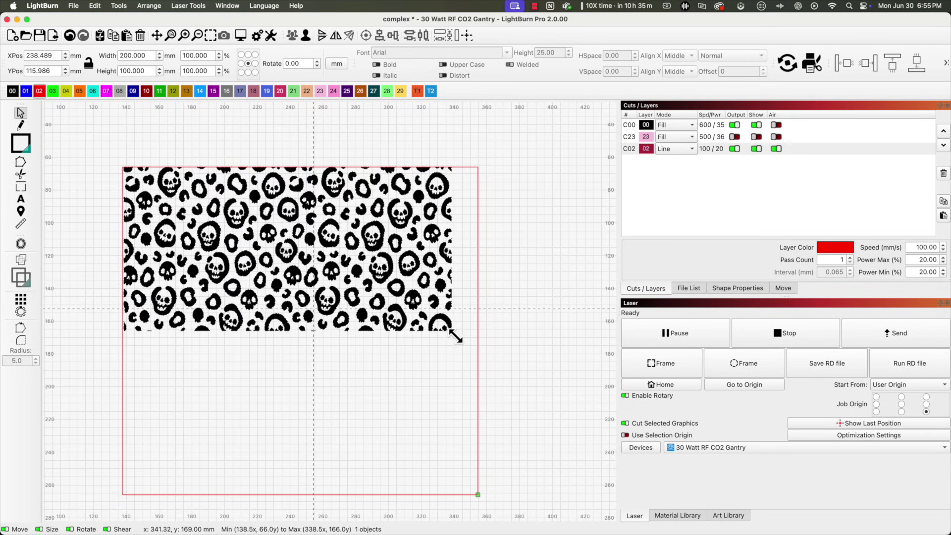
drag(456, 336, 483, 347)
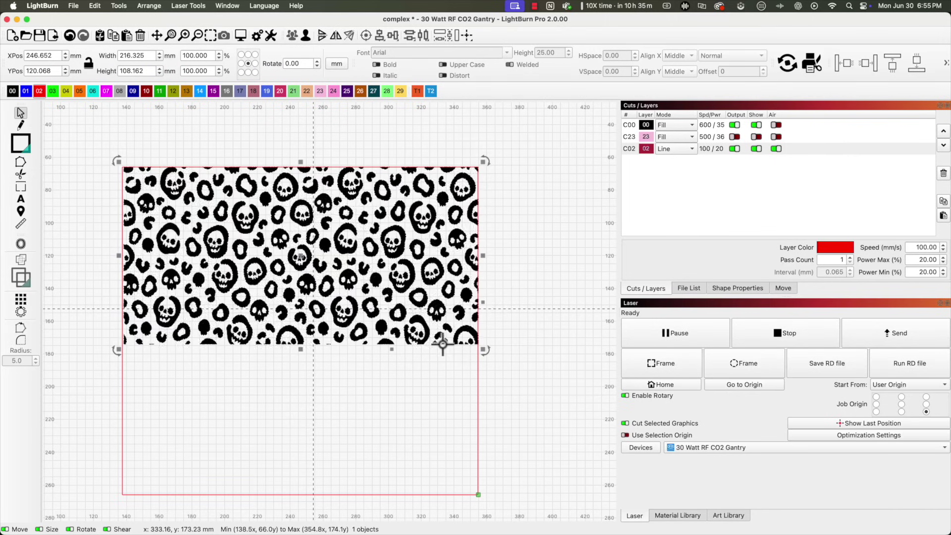
drag(257, 218, 247, 395)
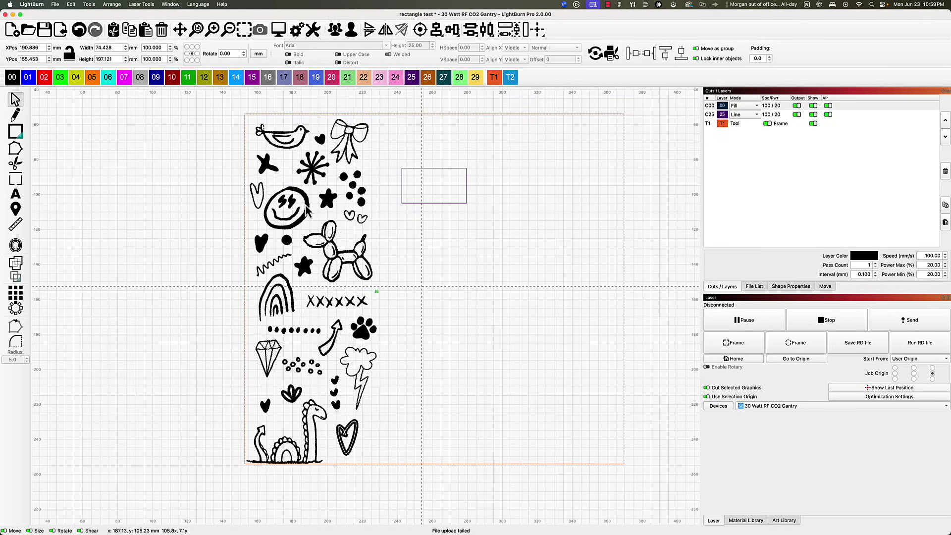
Nudge the bird and dots-cluster doodles into place, then select the bow and star doodles
click(307, 211)
click(200, 182)
drag(285, 144, 318, 142)
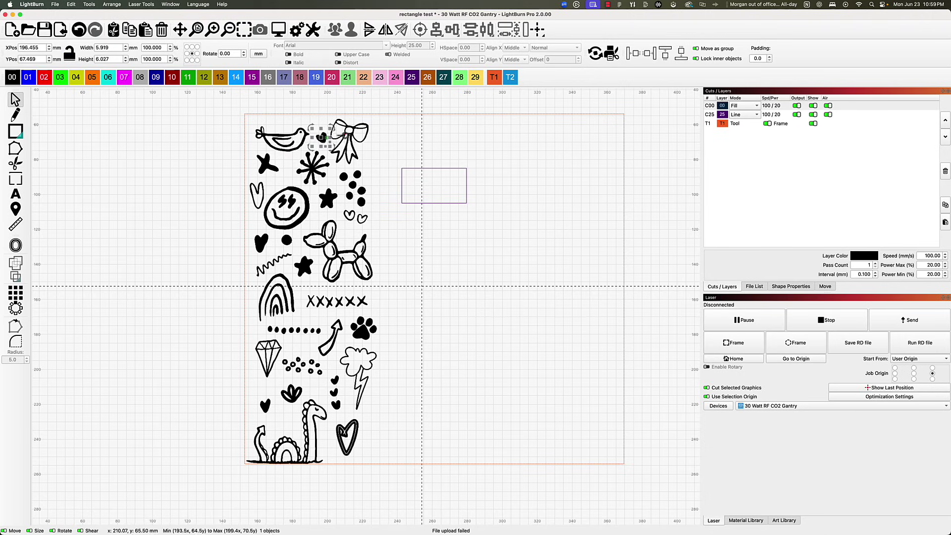
click(348, 132)
drag(352, 185, 351, 184)
click(329, 202)
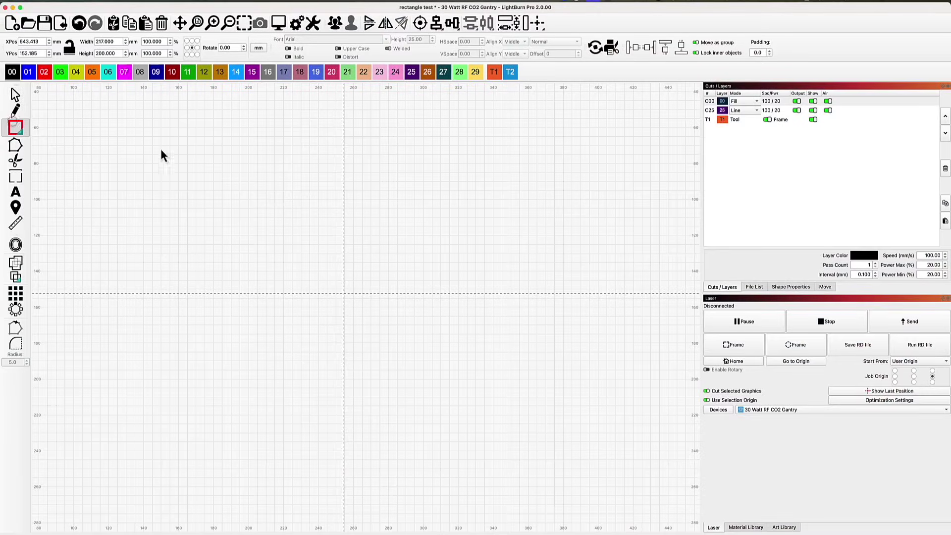
Draw a rectangle sized 217 × 200 mm and move it onto the T1 layer
mouse_move(250, 299)
mouse_down()
mouse_move(537, 447)
mouse_move(577, 456)
mouse_move(550, 453)
mouse_up()
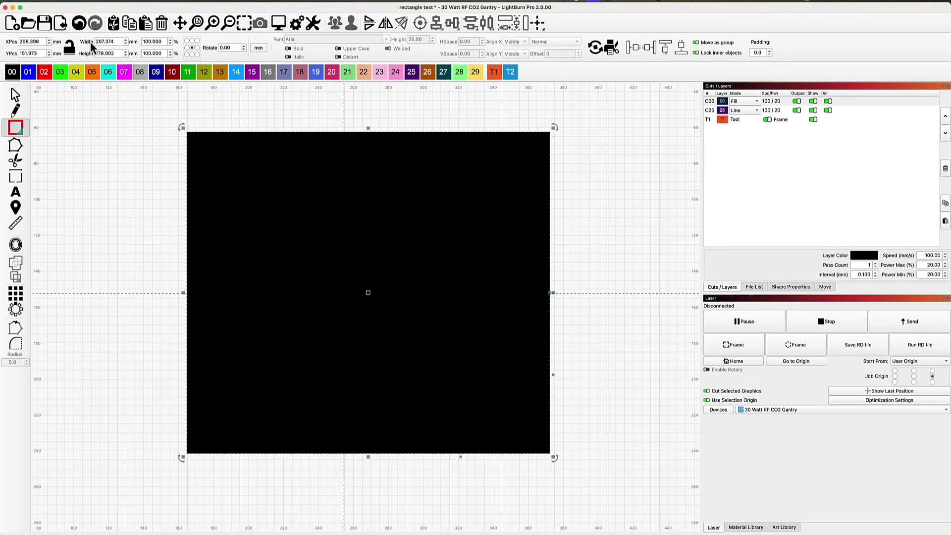
double_click(111, 39)
text(217)
key(Tab)
text(200)
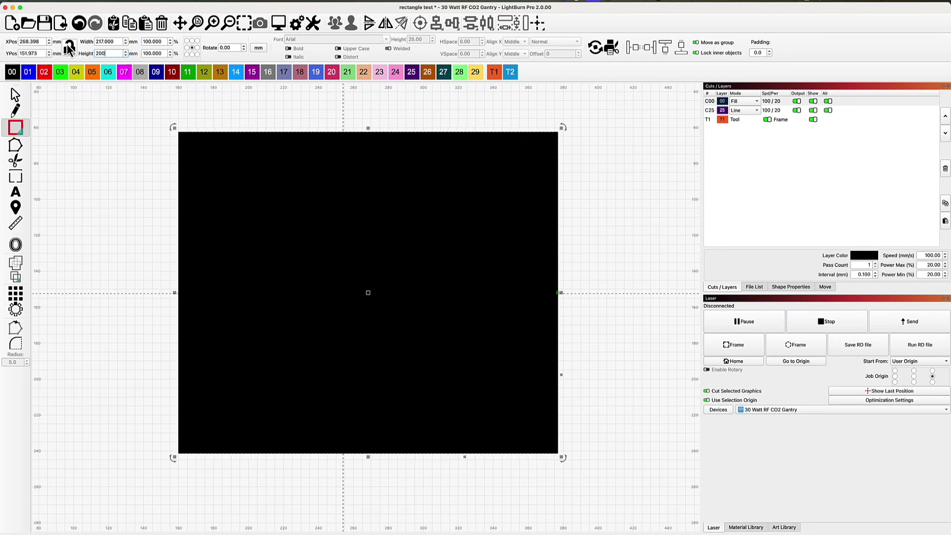
key(Return)
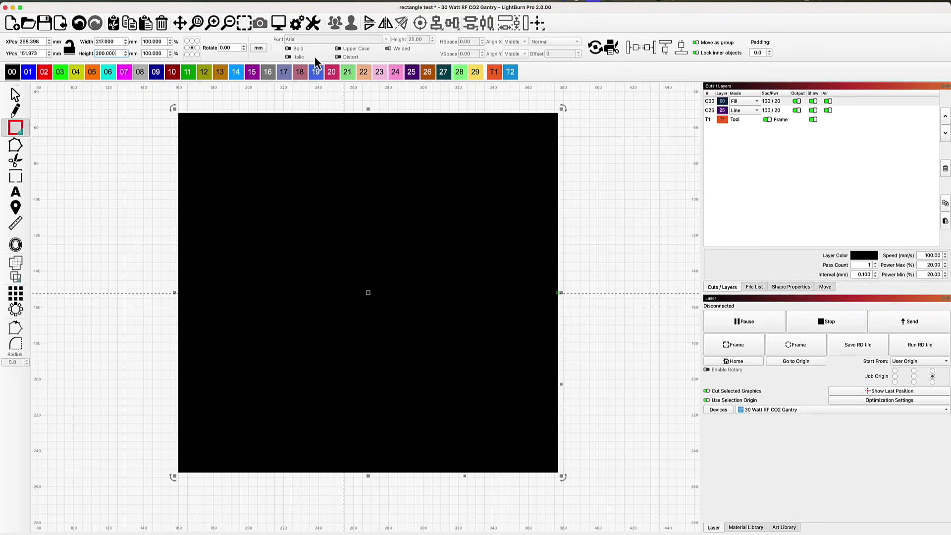
click(491, 73)
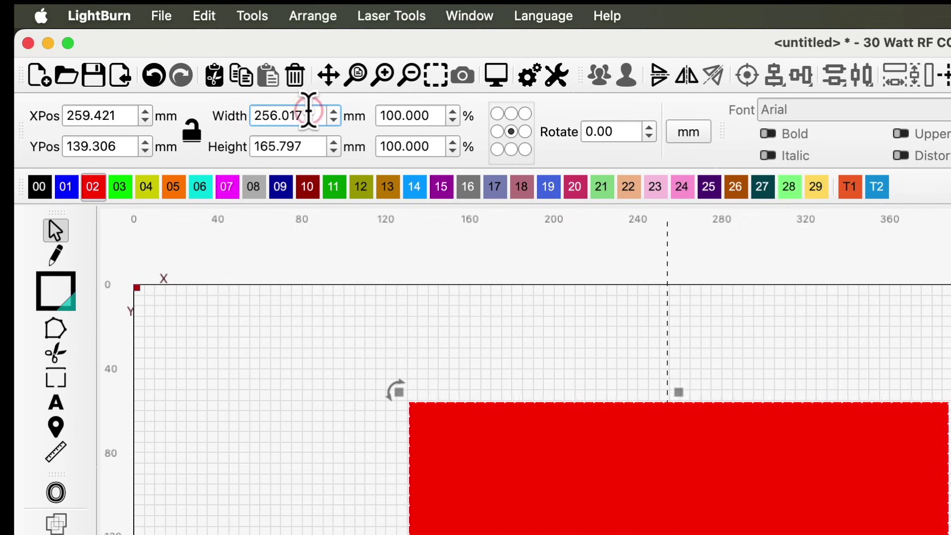
Resize the red rectangle to 217 × 200 mm, put it on T1, and send it to the laser
double_click(294, 111)
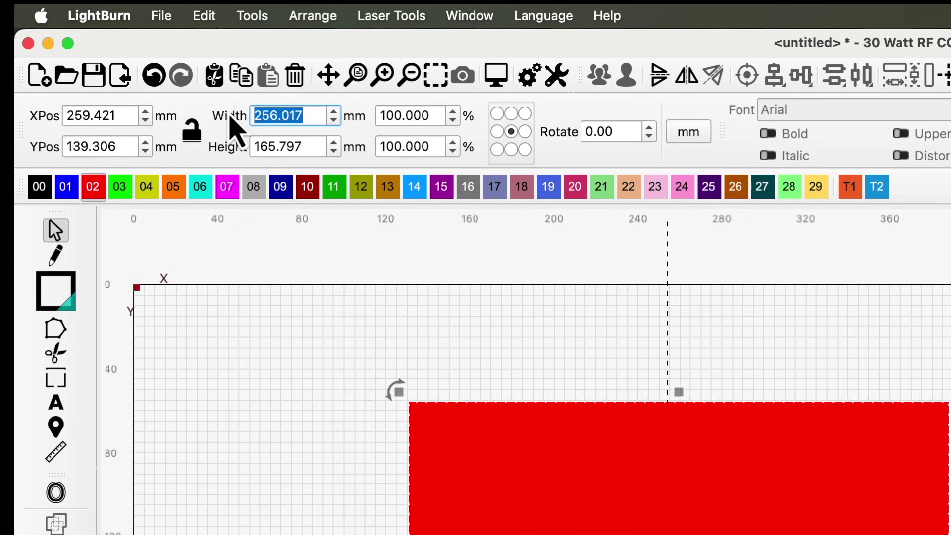
text(217)
key(Tab)
text(200)
key(Return)
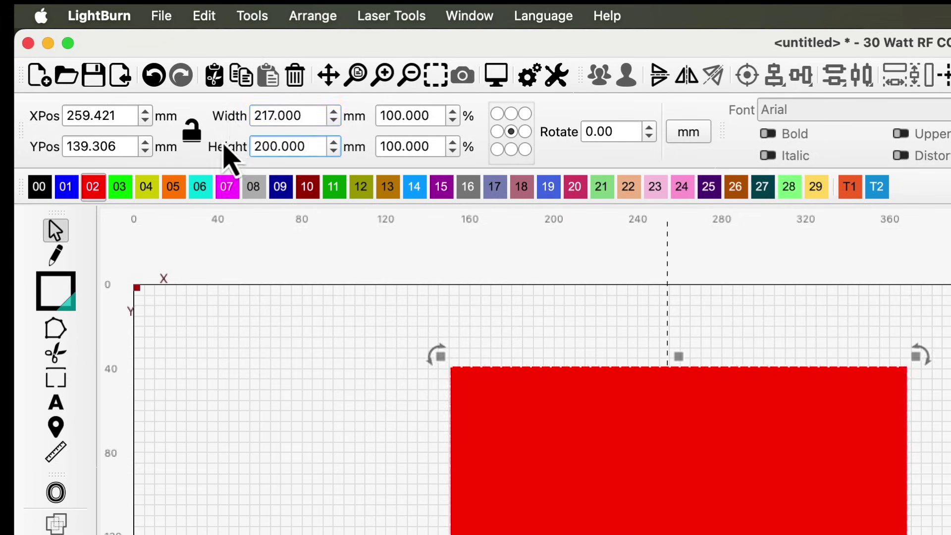
double_click(316, 115)
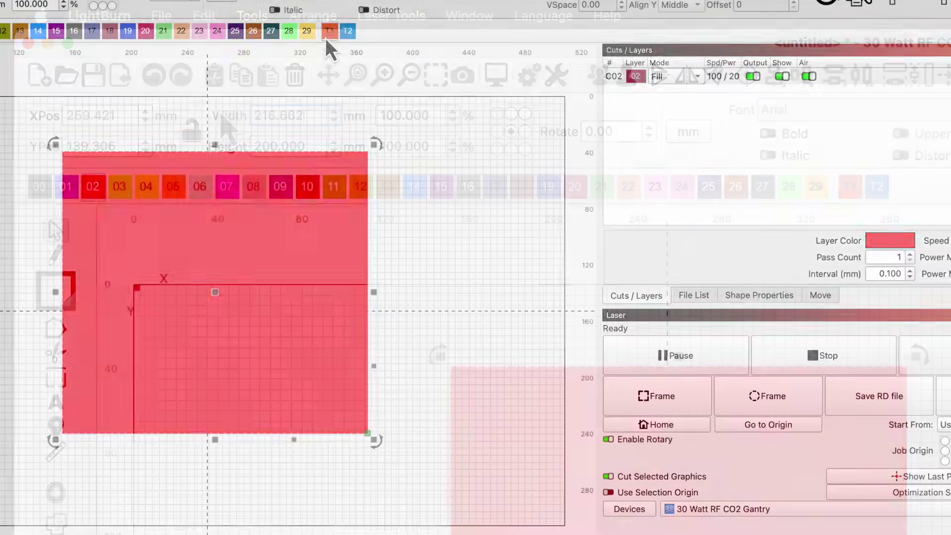
click(849, 186)
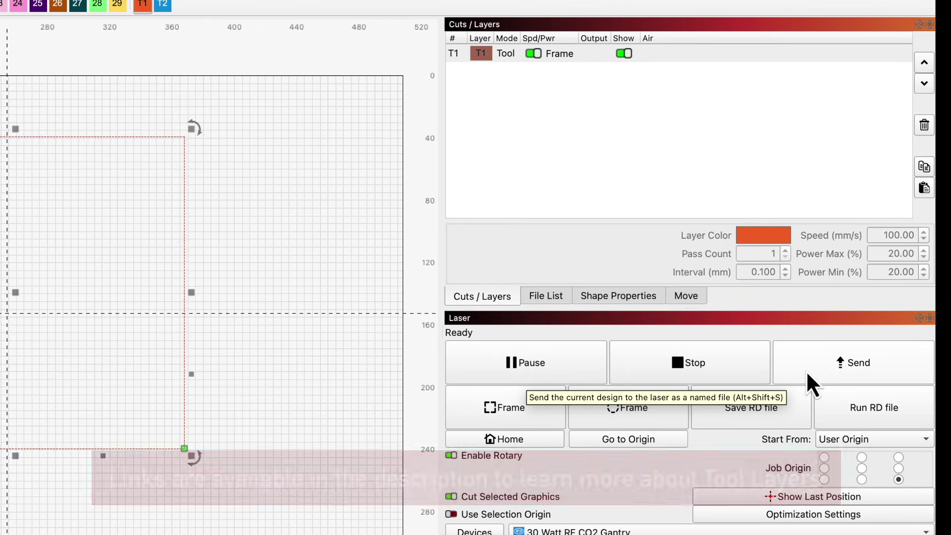
click(806, 370)
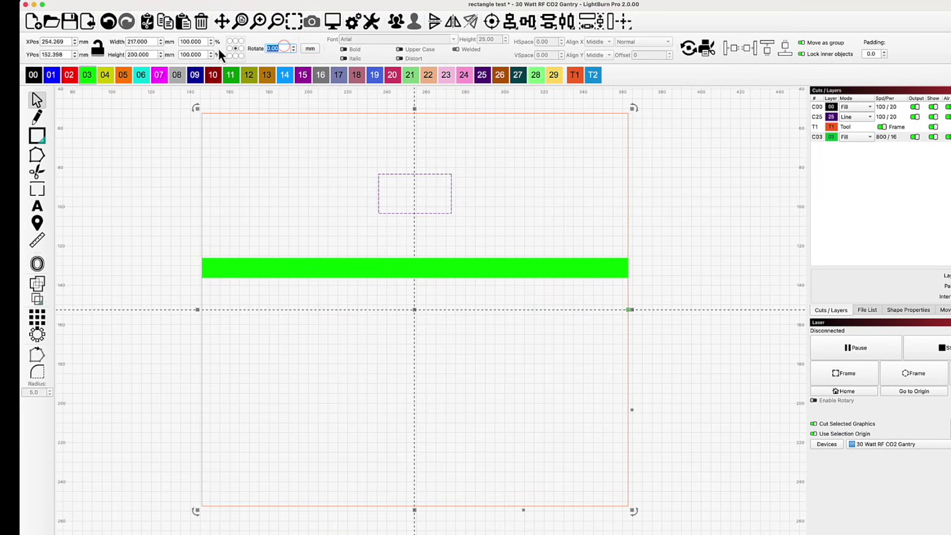
Rotate the selected design by 90° and deselect everything
text(90)
key(Return)
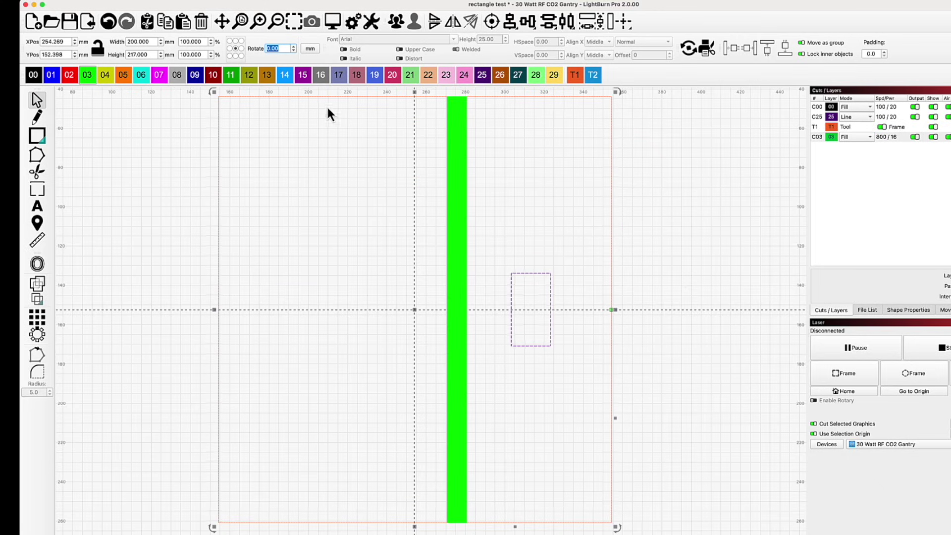
click(685, 249)
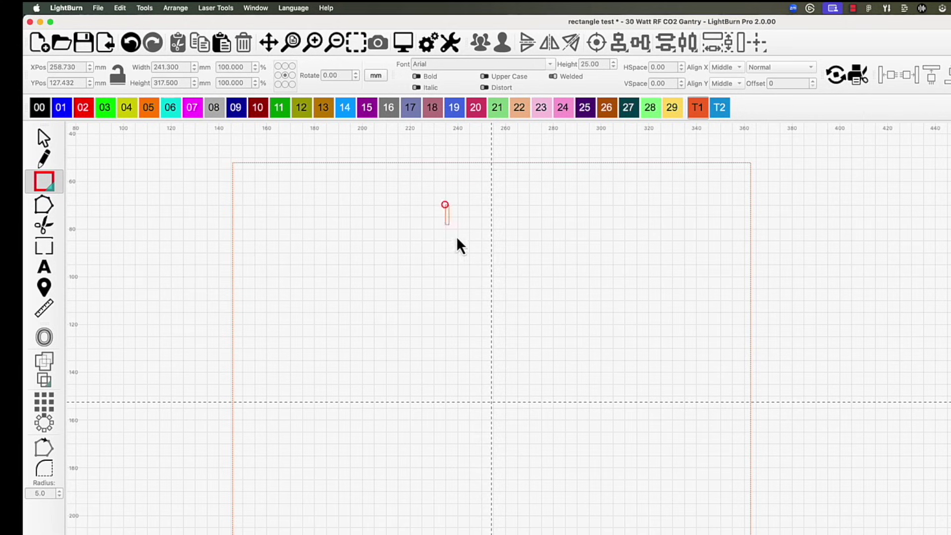
Draw a logo box, size it to 37 × 20 mm with the ratio unlocked, and centre it
mouse_move(459, 241)
mouse_down()
mouse_move(552, 268)
mouse_move(564, 256)
mouse_up()
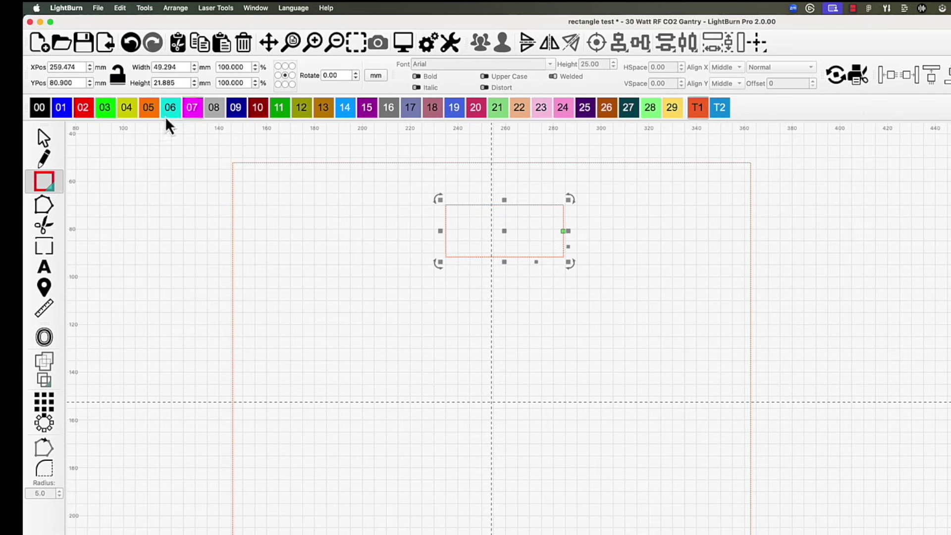
click(44, 138)
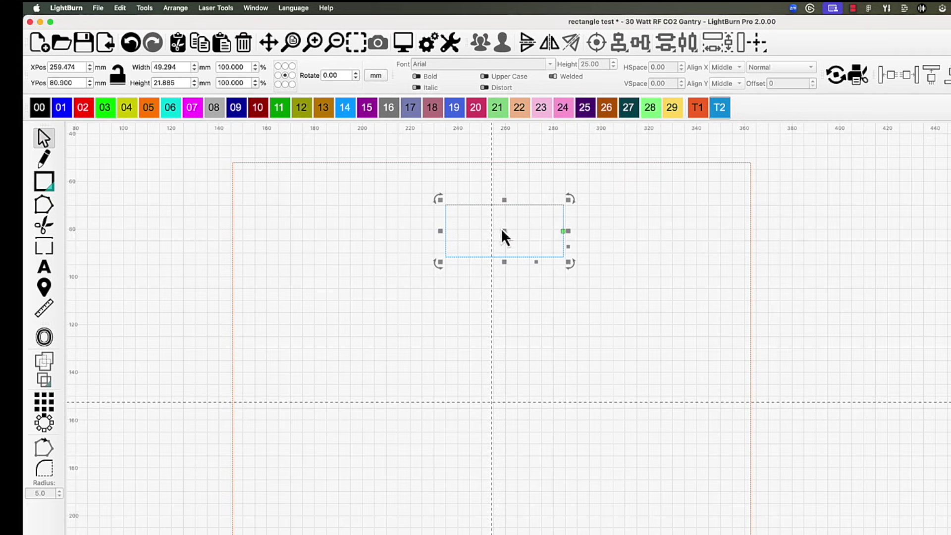
double_click(188, 69)
click(117, 75)
text(37)
key(Tab)
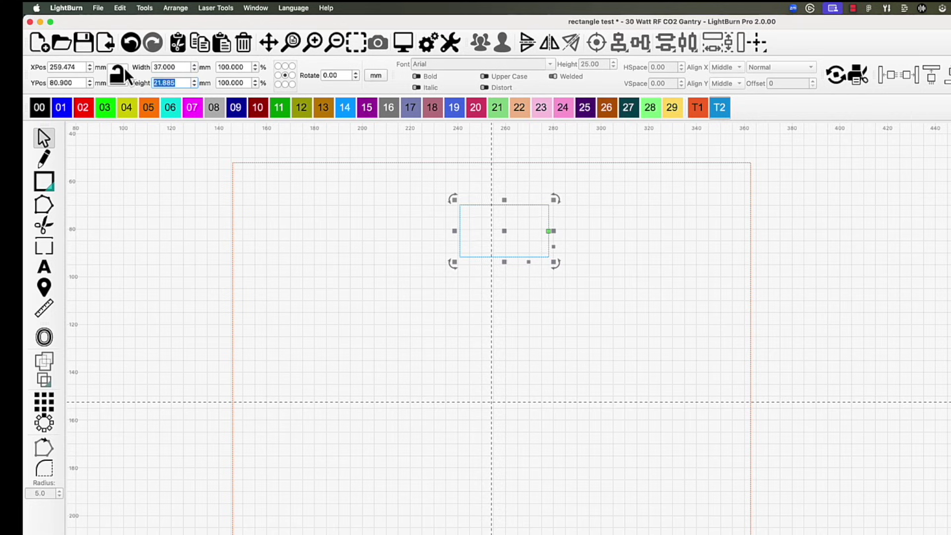
text(20)
key(Return)
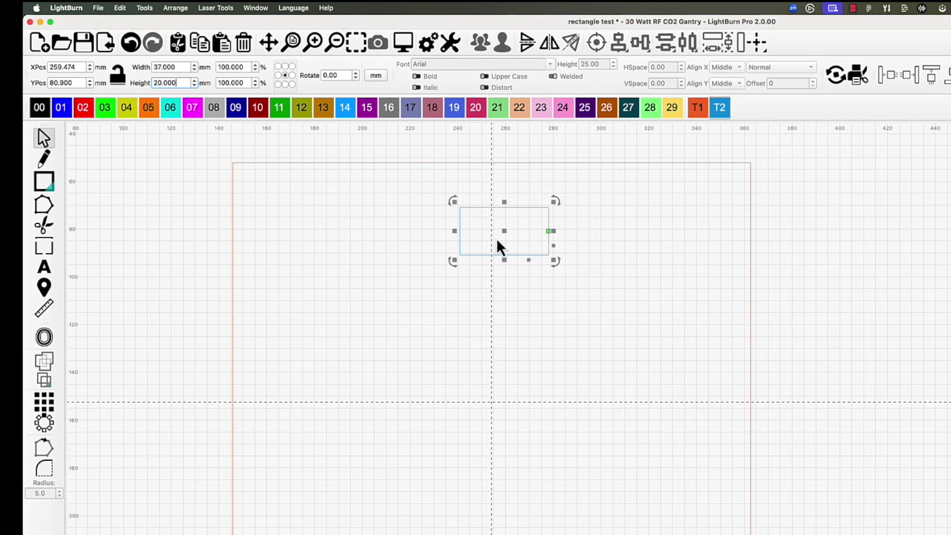
drag(503, 229, 493, 239)
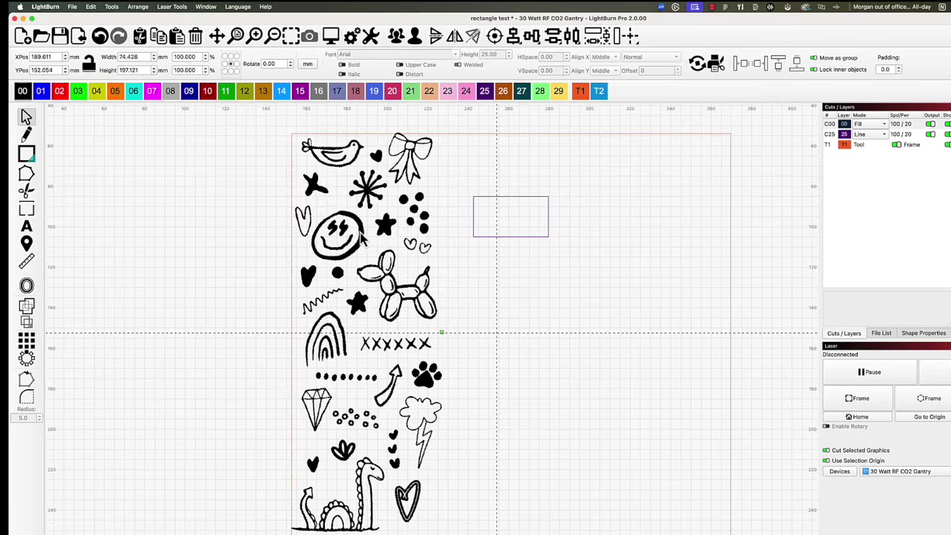
Nudge the doodle strip down slightly and reselect the whole strip
drag(361, 240, 363, 247)
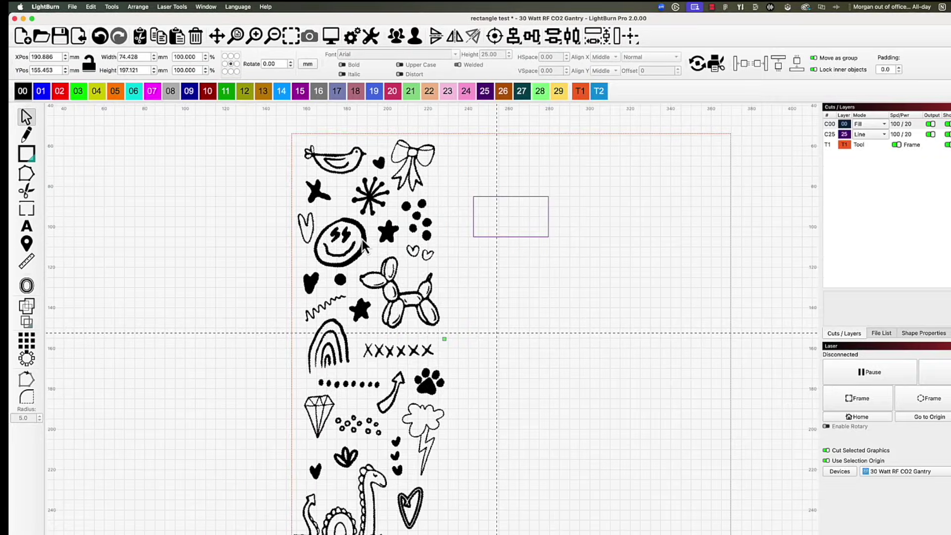
click(239, 210)
click(339, 168)
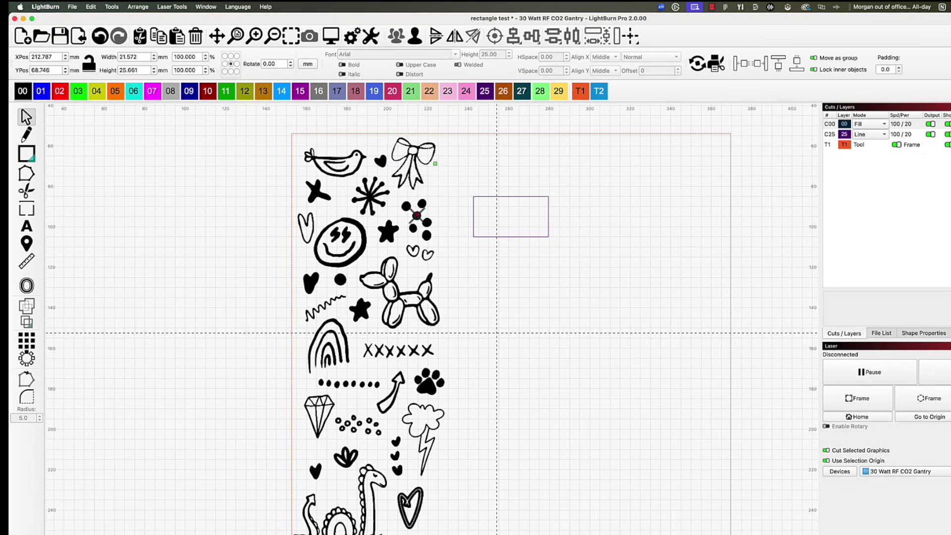
click(391, 240)
Grid-array the doodle strip into 3 columns with 70.428 mm X spacing
click(29, 343)
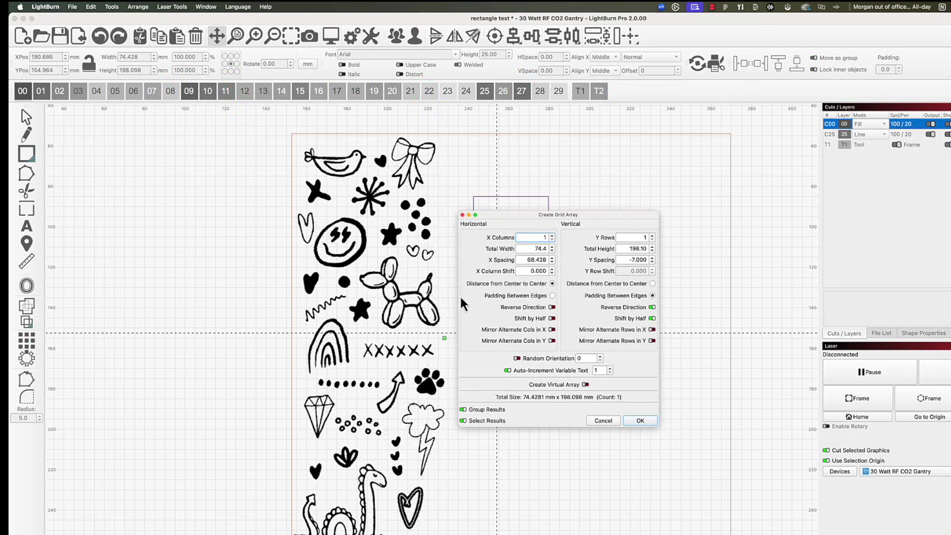
drag(514, 221, 131, 208)
click(166, 228)
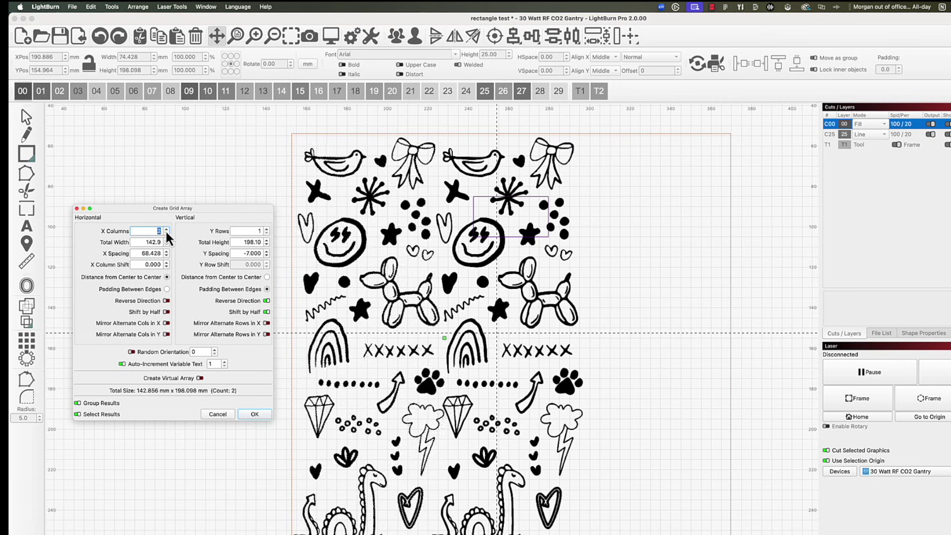
click(166, 229)
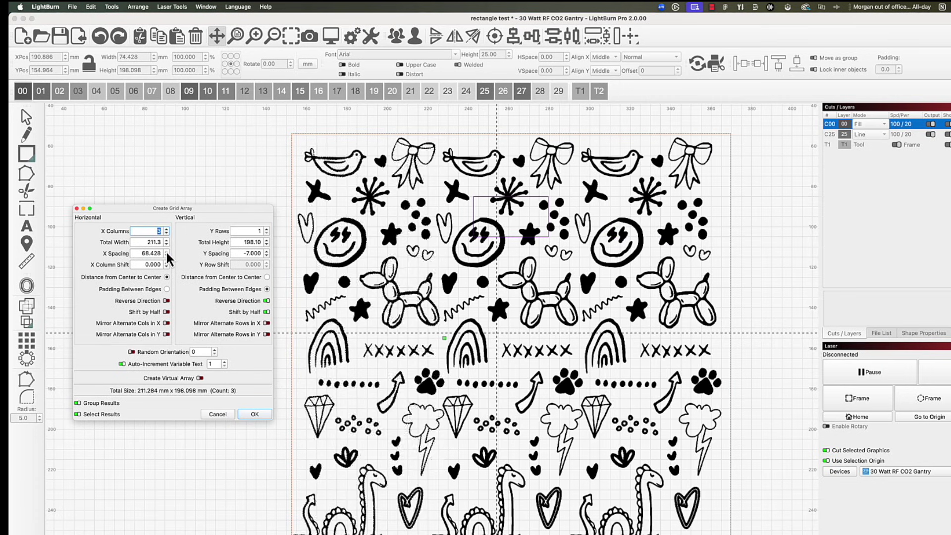
click(166, 252)
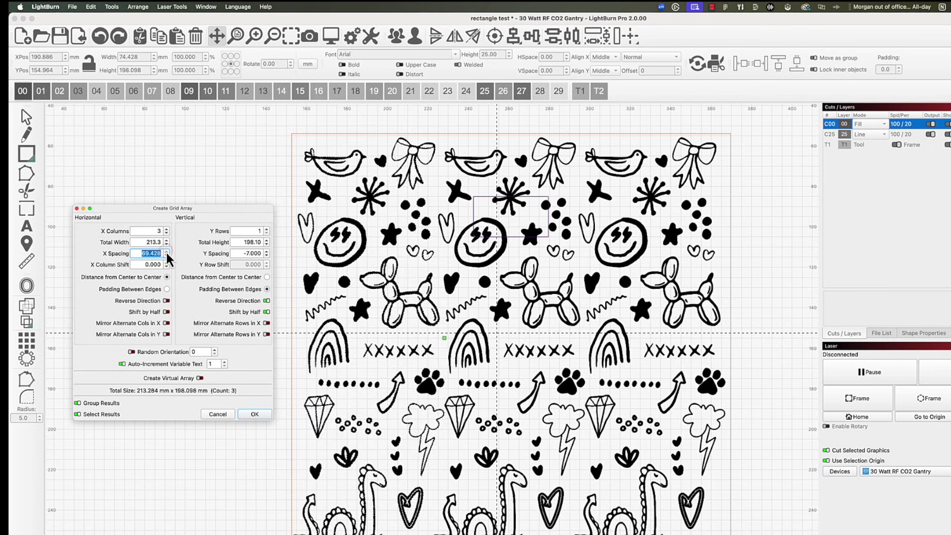
click(166, 251)
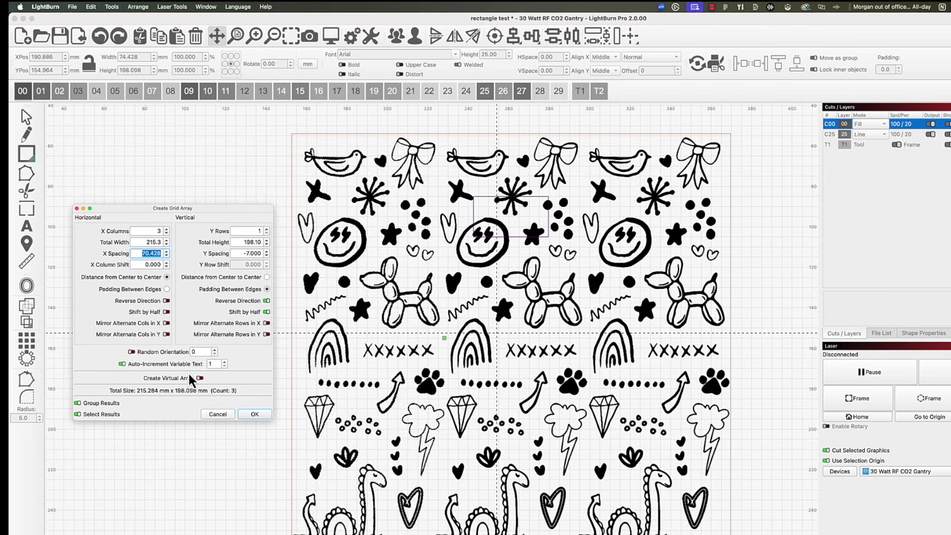
click(246, 415)
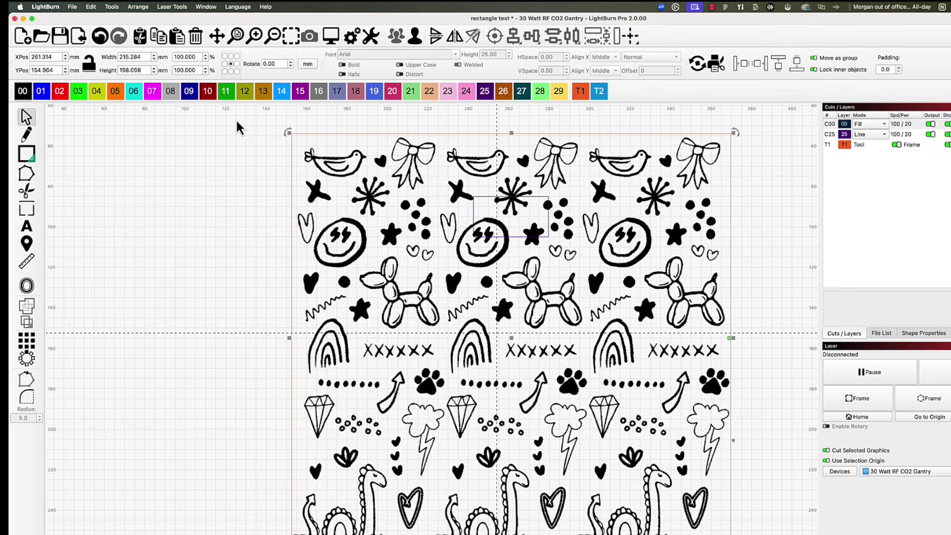
Copy the three-column doodle pattern and place the pasted copy beside the original, tops level
drag(236, 118, 696, 534)
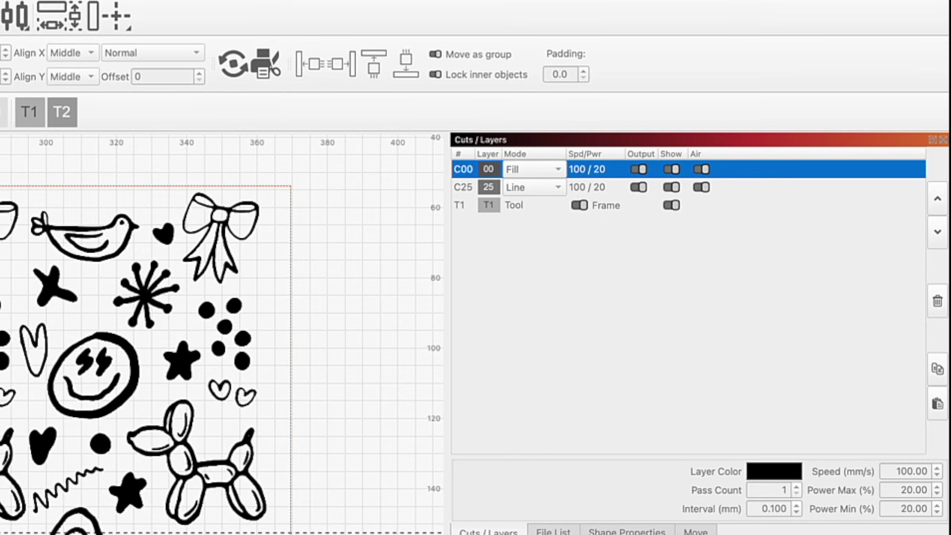
key(Right)
key(Right)
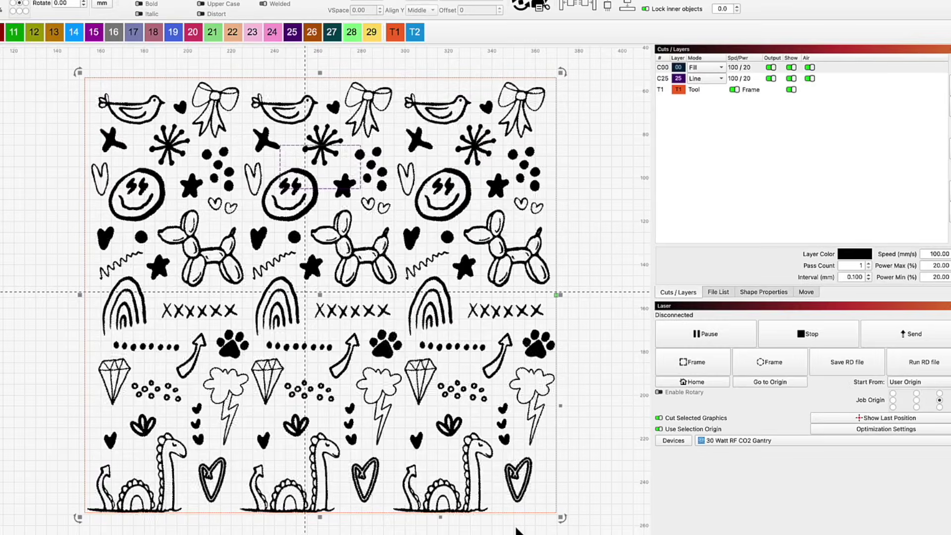
key(ctrl+v)
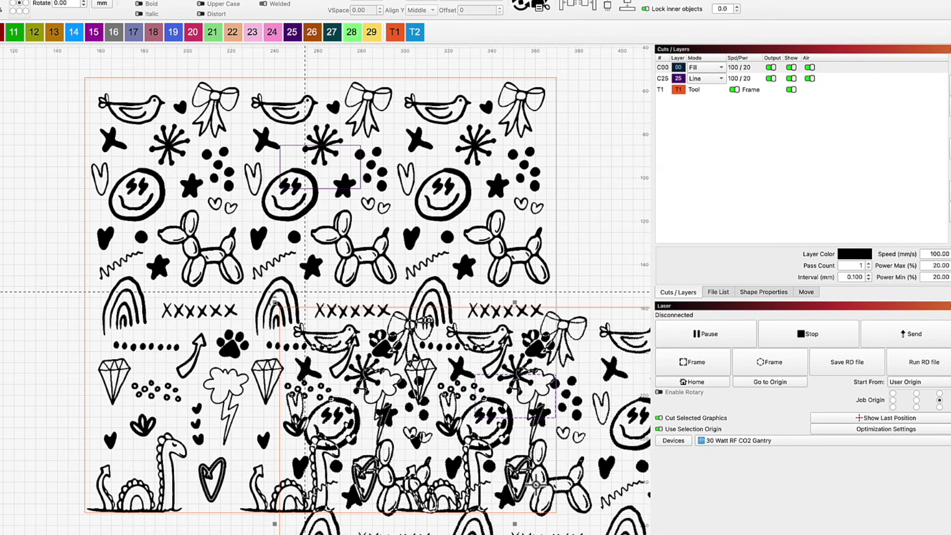
scroll(235, 317, down, 2)
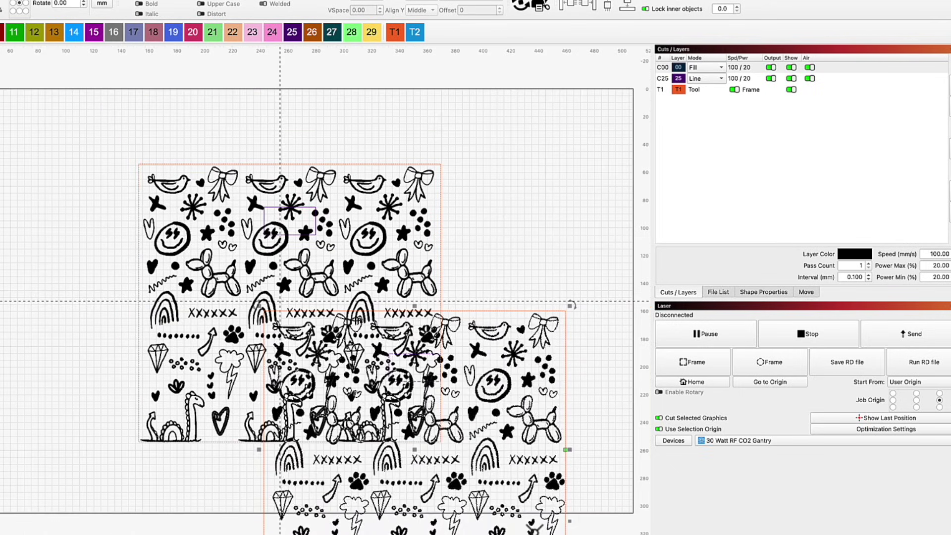
drag(412, 451, 593, 311)
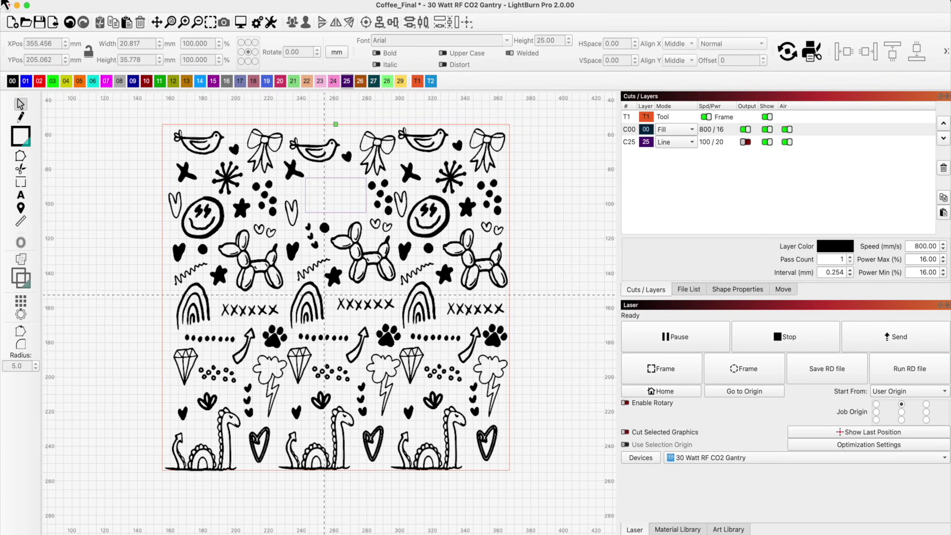
Rotate the entire doodle design 90° and set the job origin to middle-right
key(ctrl+a)
double_click(289, 52)
text(90)
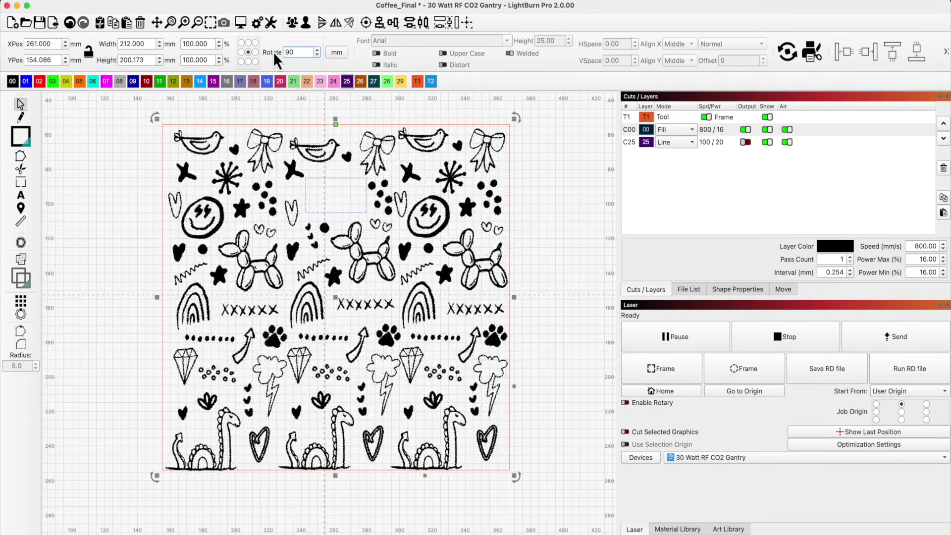
key(Return)
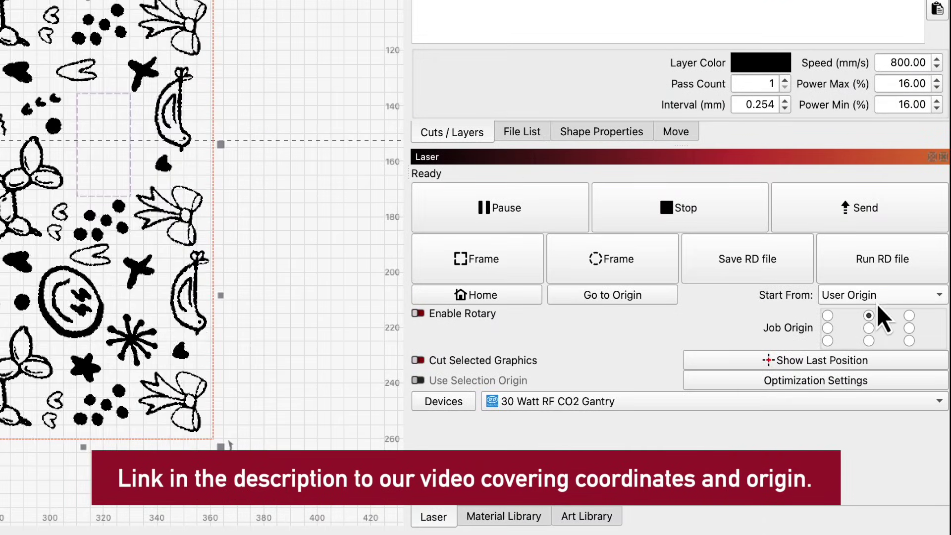
click(908, 328)
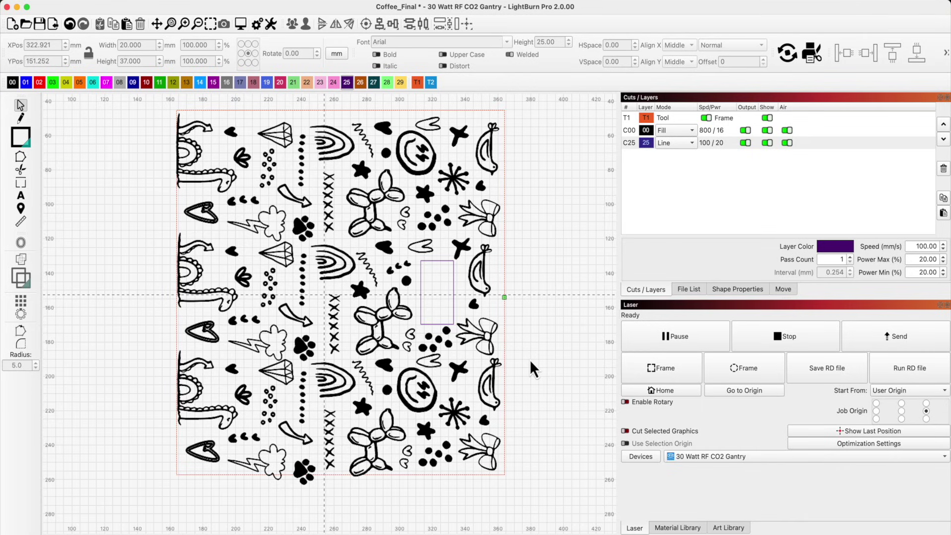
With Cut Selected Graphics on, frame only the logo box rectangle, twice
click(625, 431)
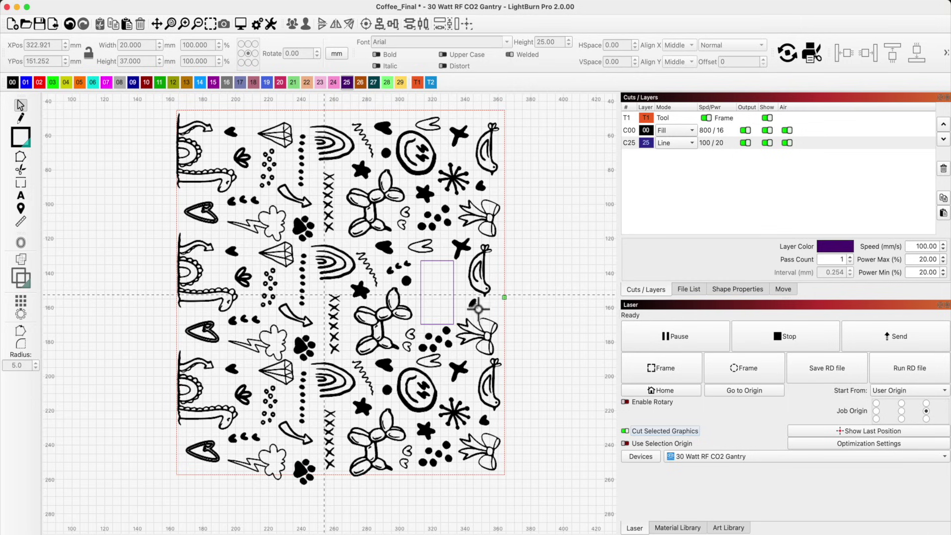
click(453, 299)
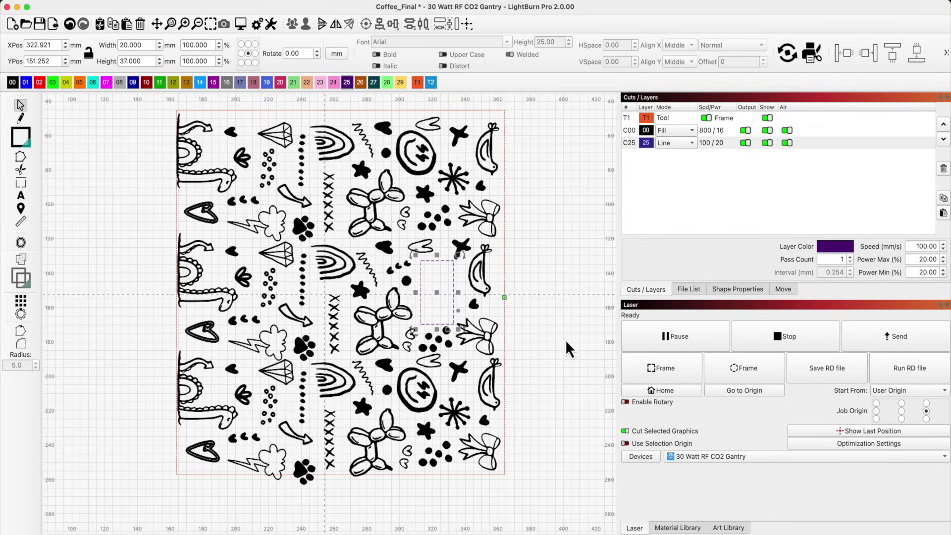
click(645, 368)
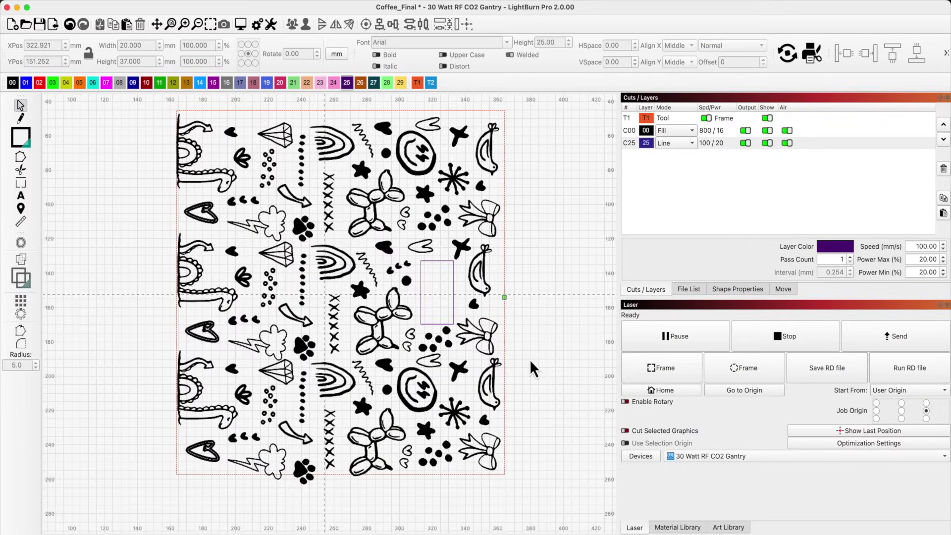
click(625, 430)
click(452, 298)
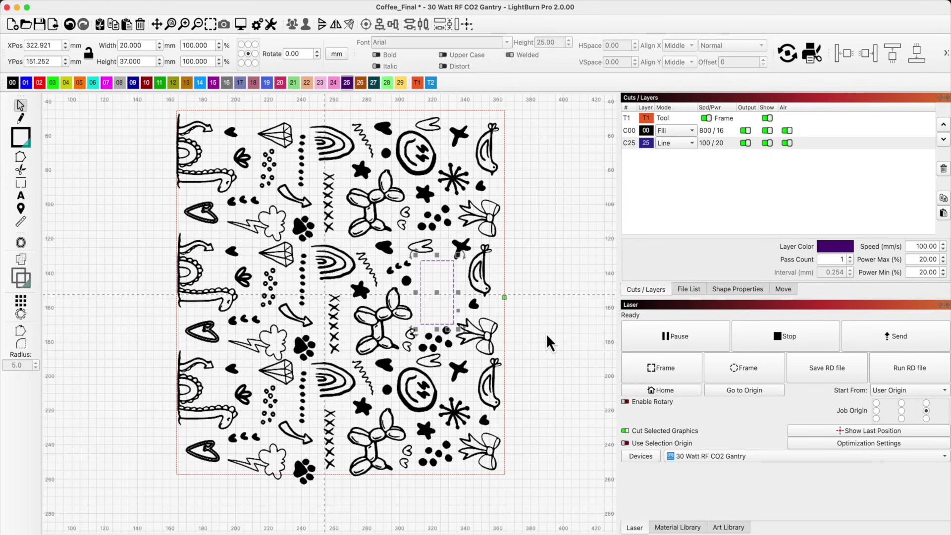
click(644, 368)
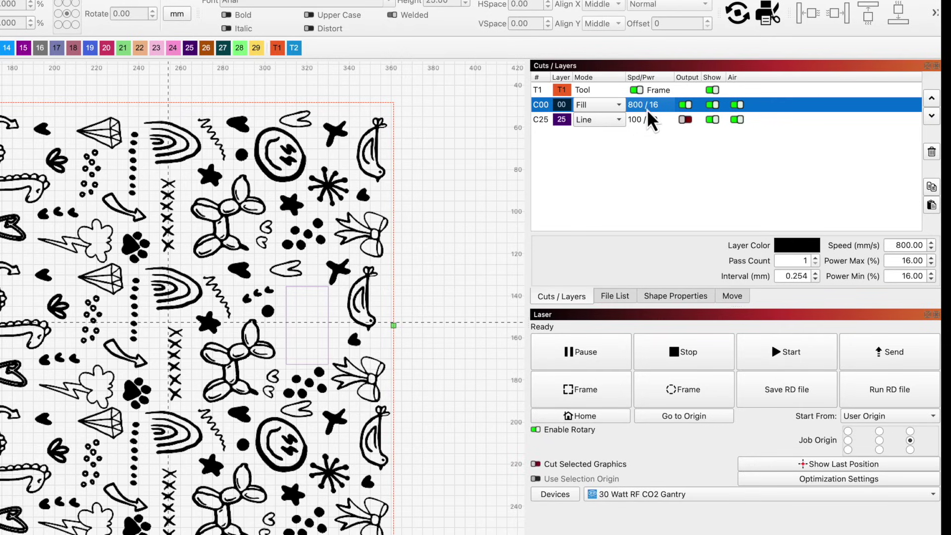
Give fill layer C00 speed 450 mm/s, 65% min/max power and 0.0635 mm line interval
double_click(646, 106)
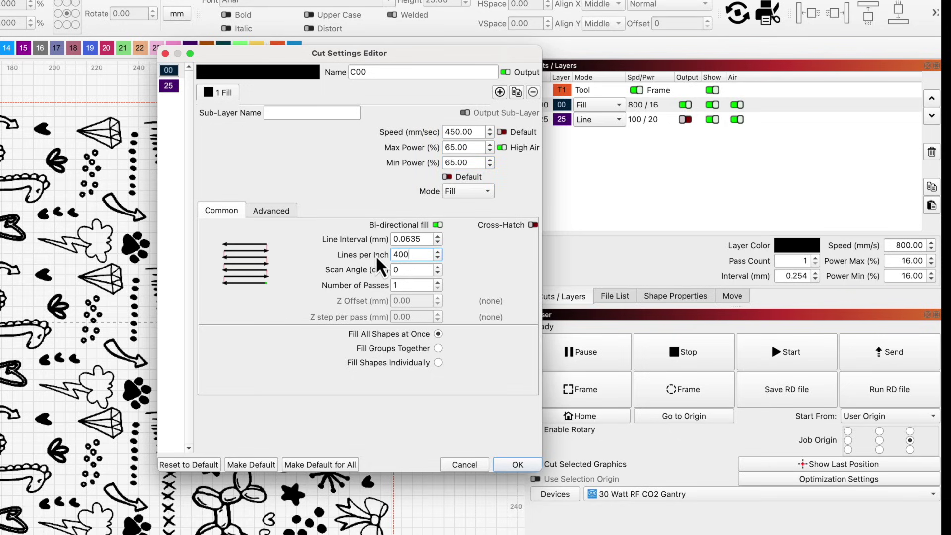
click(519, 460)
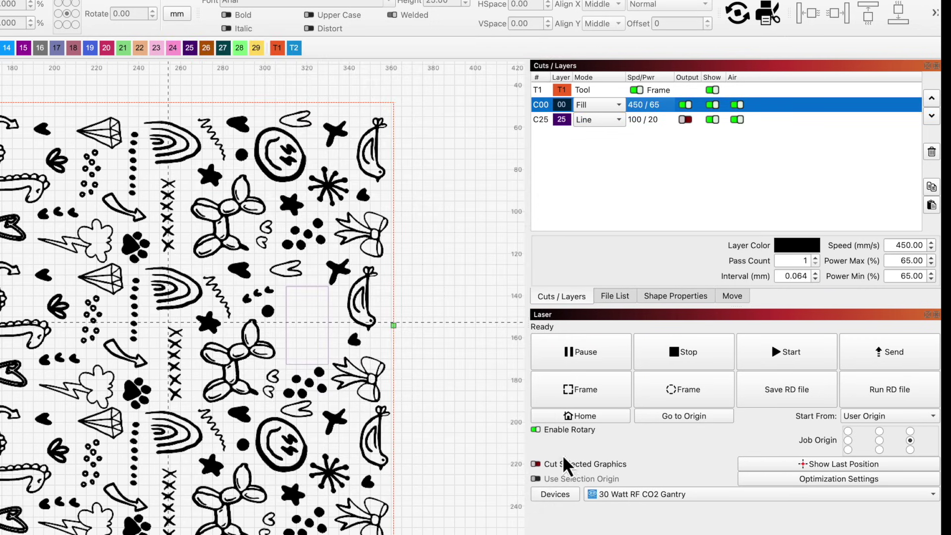